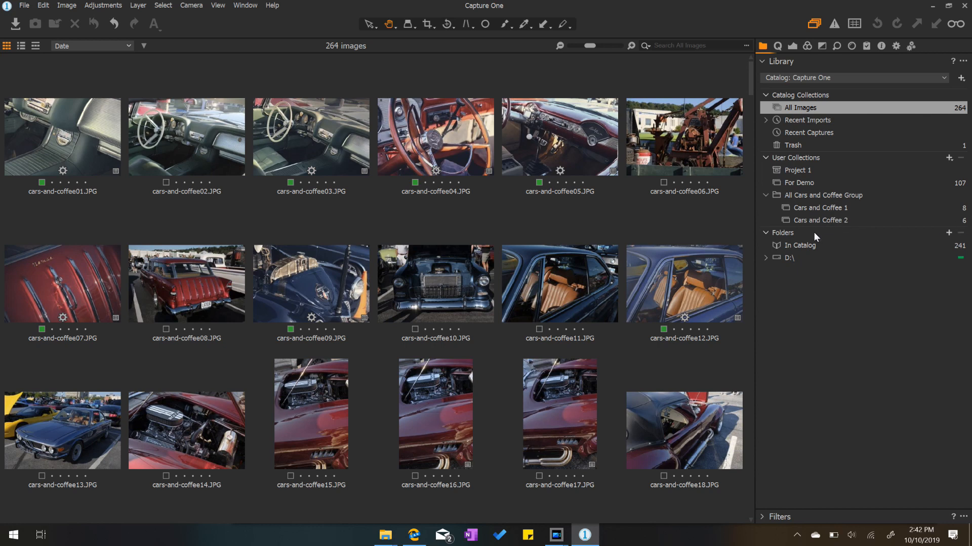
# View the images in the Cars and Coffee 1 and Cars and Coffee 2 albums and in their parent group.
pyautogui.click(808, 209)
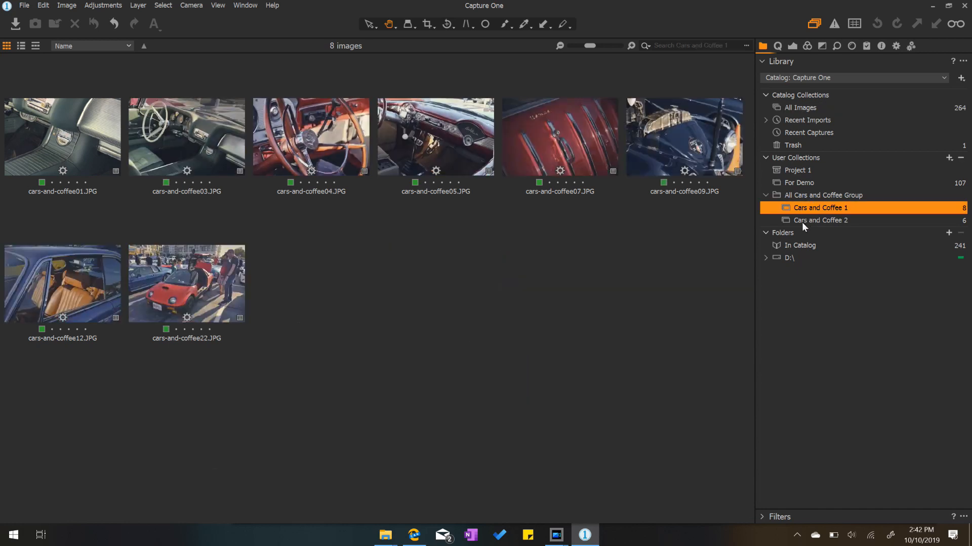
pyautogui.click(802, 221)
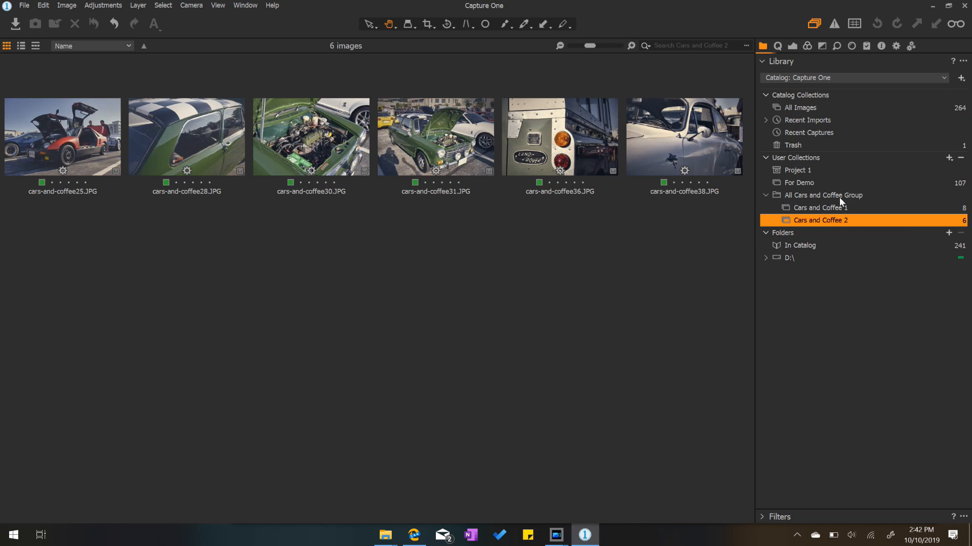
pyautogui.click(799, 195)
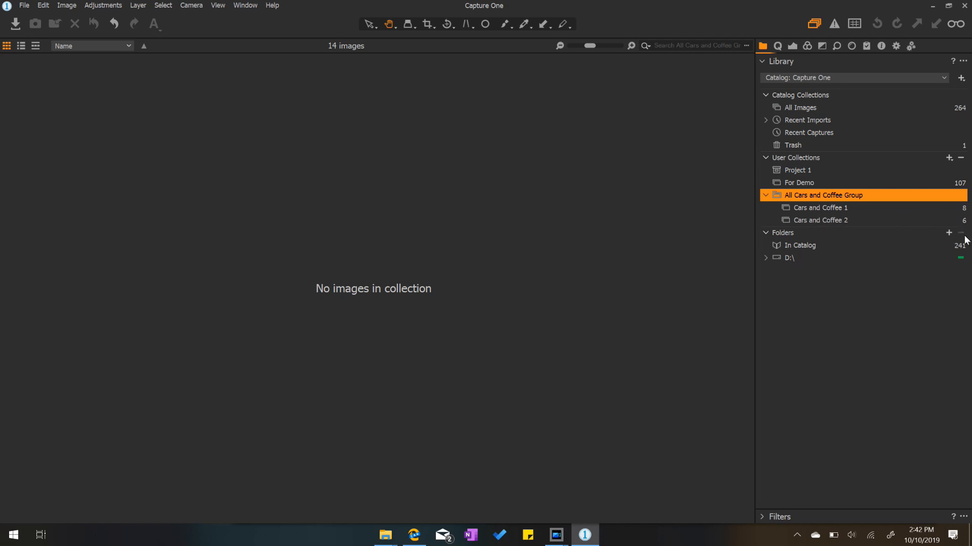
# Create a smart album named "all images" inside All Cars and Coffee Group and save it without search criteria.
pyautogui.rightClick(827, 196)
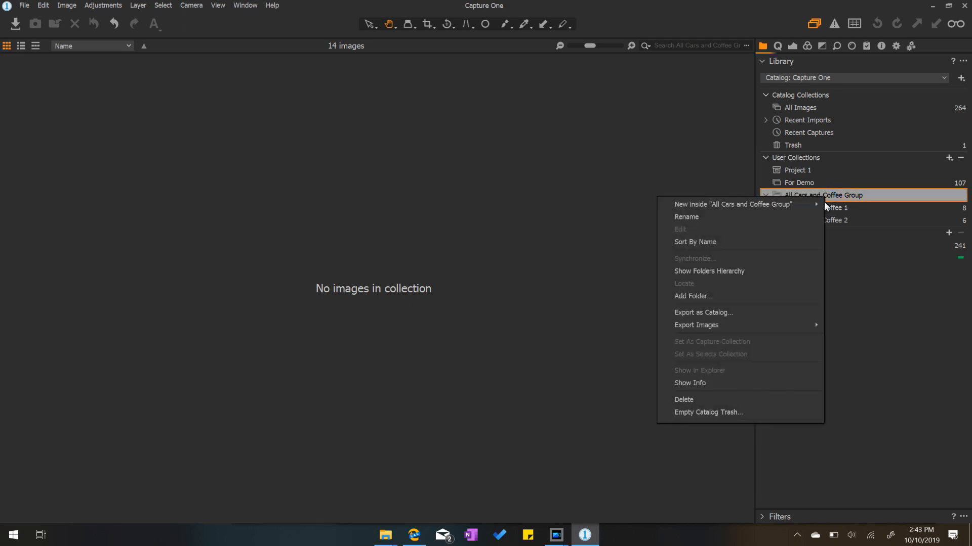
pyautogui.moveTo(770, 205)
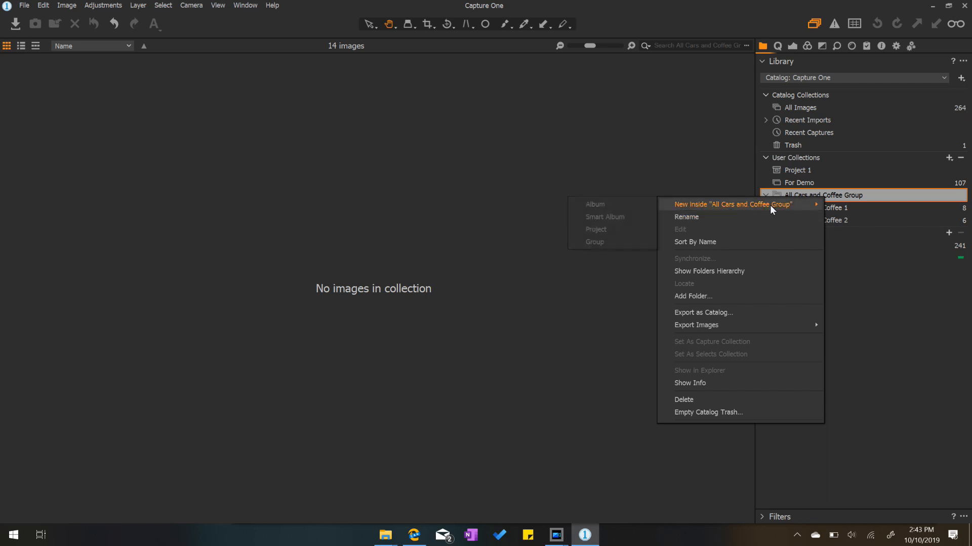
pyautogui.click(627, 219)
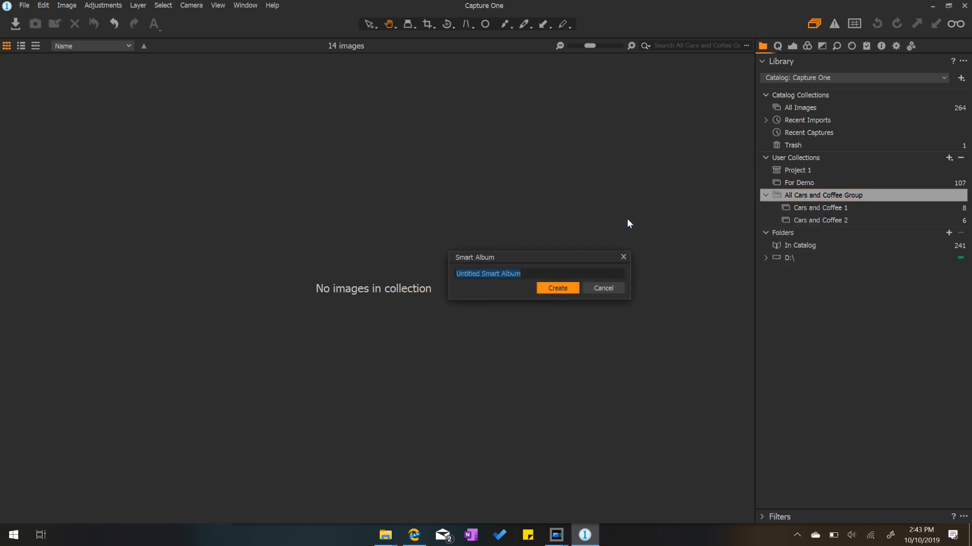
pyautogui.write('all images')
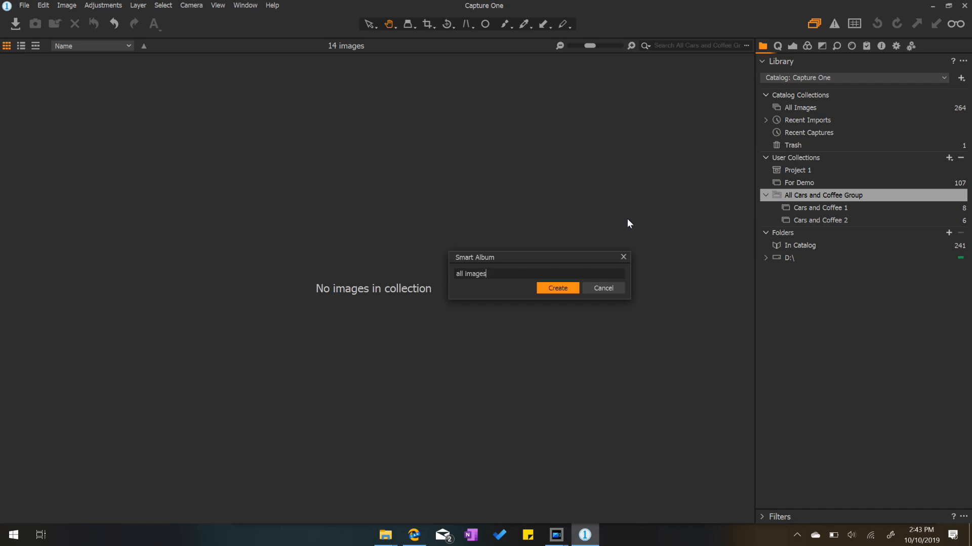
pyautogui.click(551, 287)
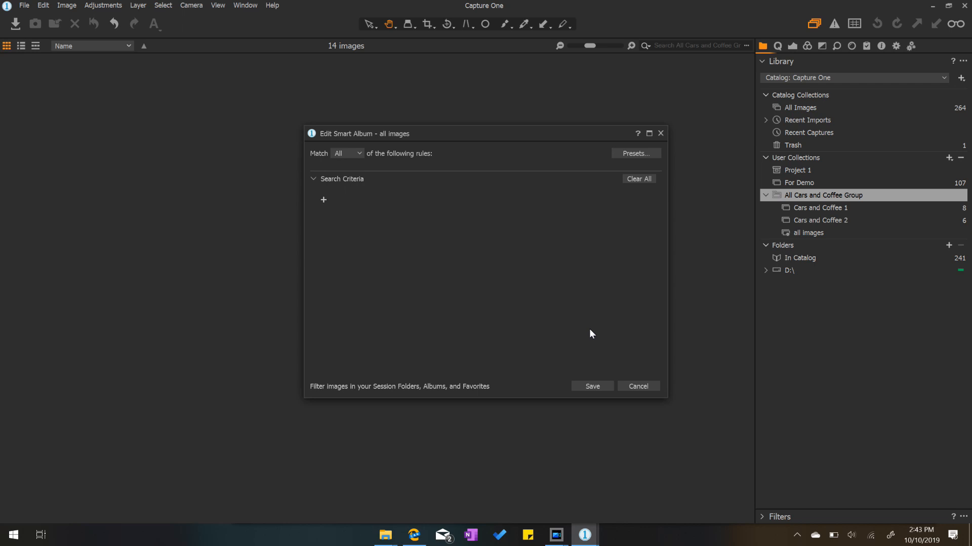
pyautogui.click(593, 386)
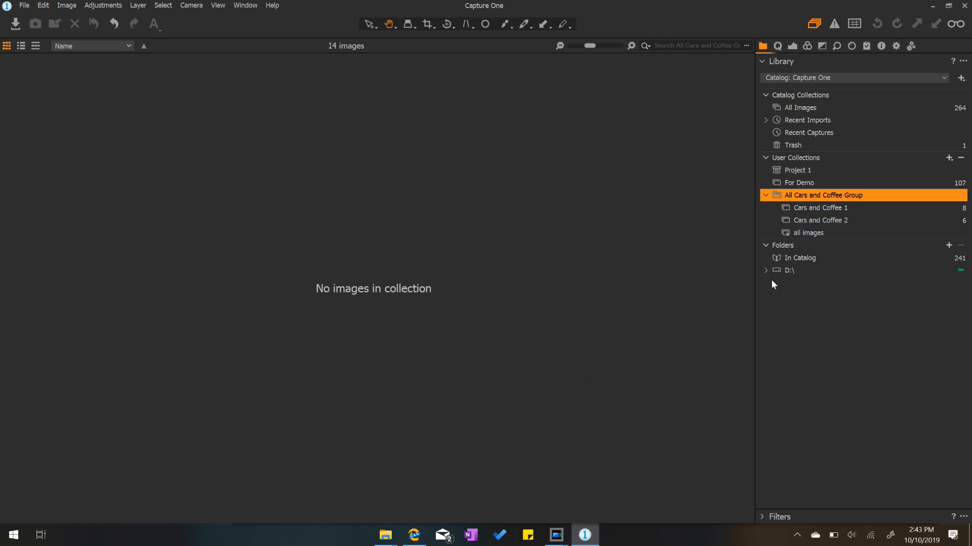
# Compare the contents of Cars and Coffee 1 and Cars and Coffee 2 with the "all images" smart album.
pyautogui.click(815, 208)
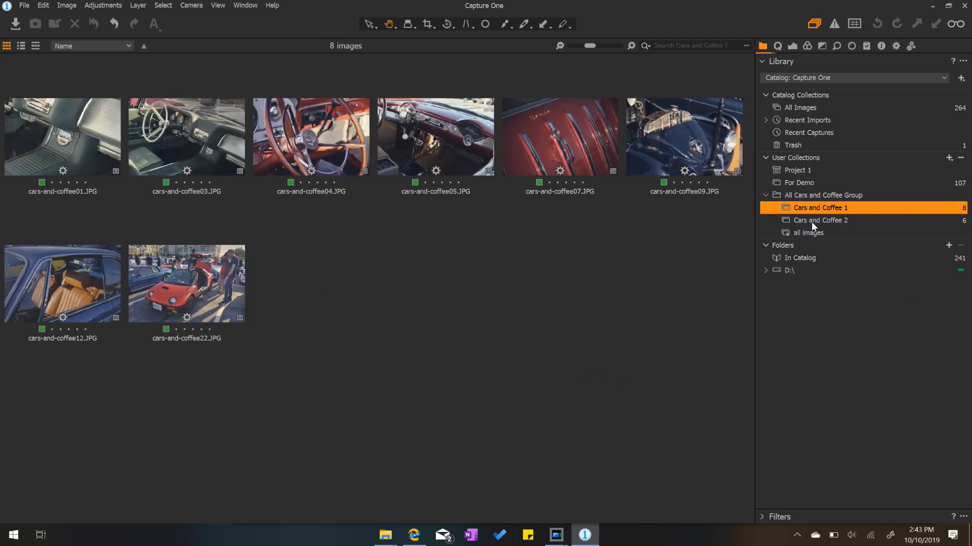
pyautogui.click(812, 221)
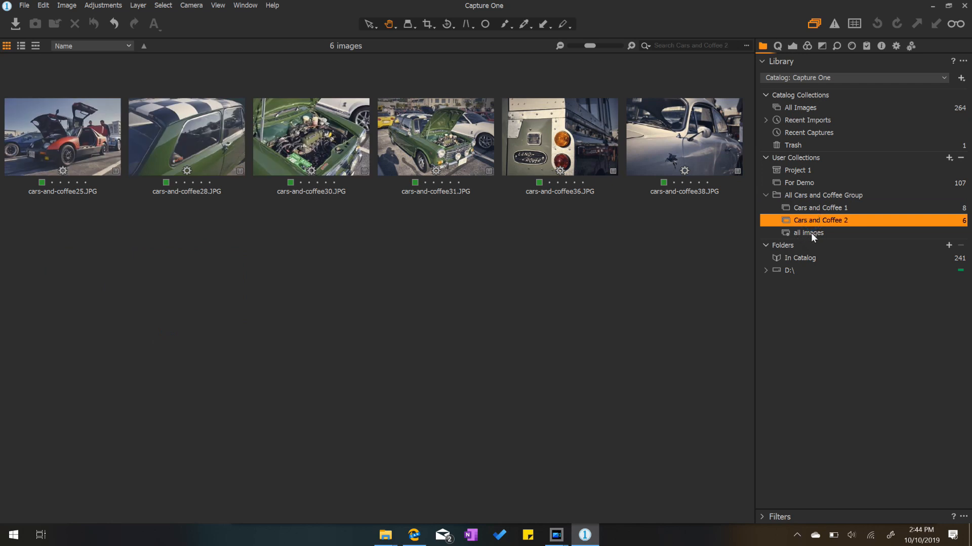
pyautogui.click(810, 233)
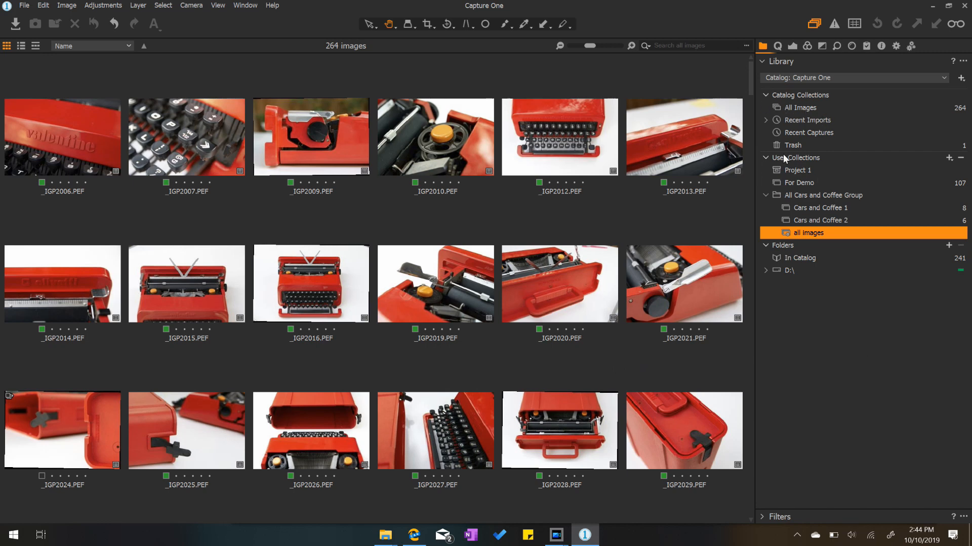
# Delete the "all images" smart album from All Cars and Coffee Group.
pyautogui.rightClick(797, 231)
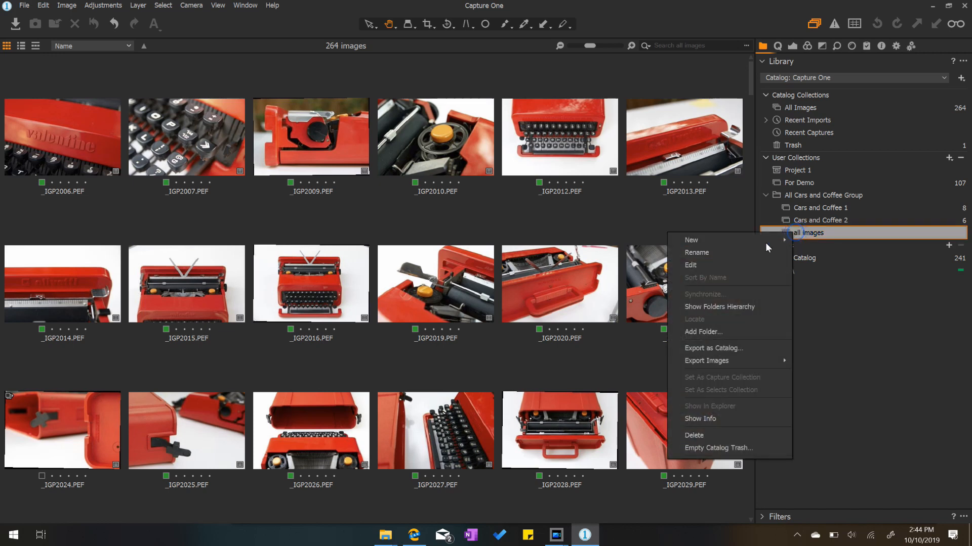
pyautogui.click(732, 436)
pyautogui.click(549, 303)
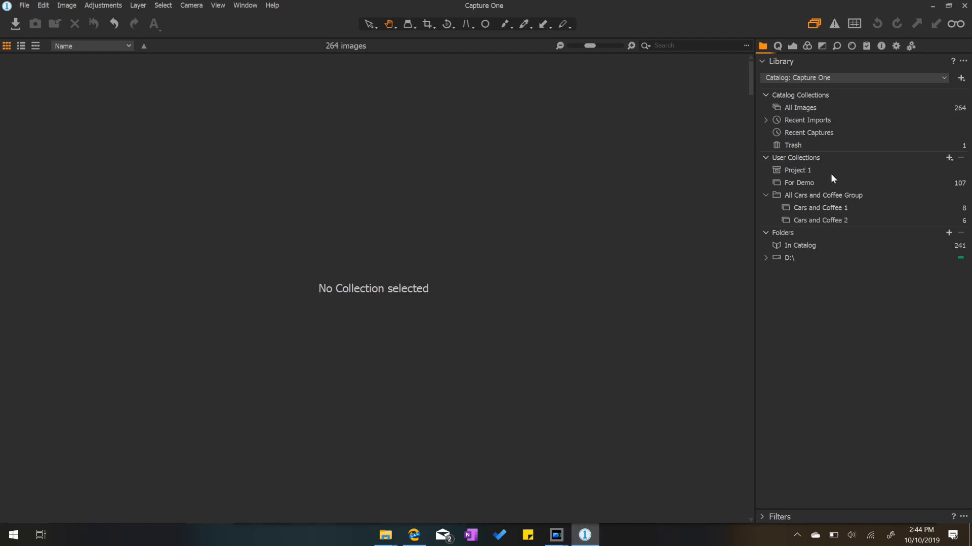
pyautogui.click(950, 159)
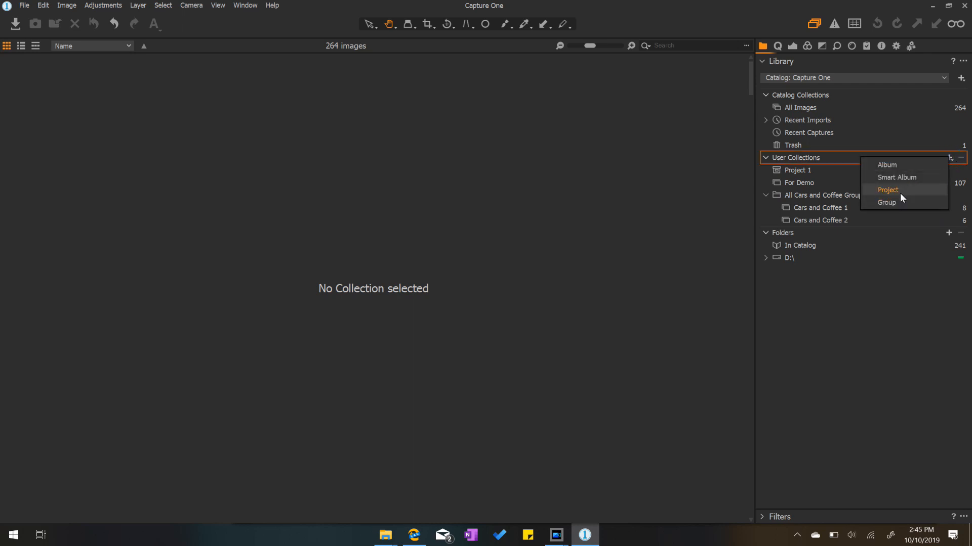
pyautogui.click(901, 319)
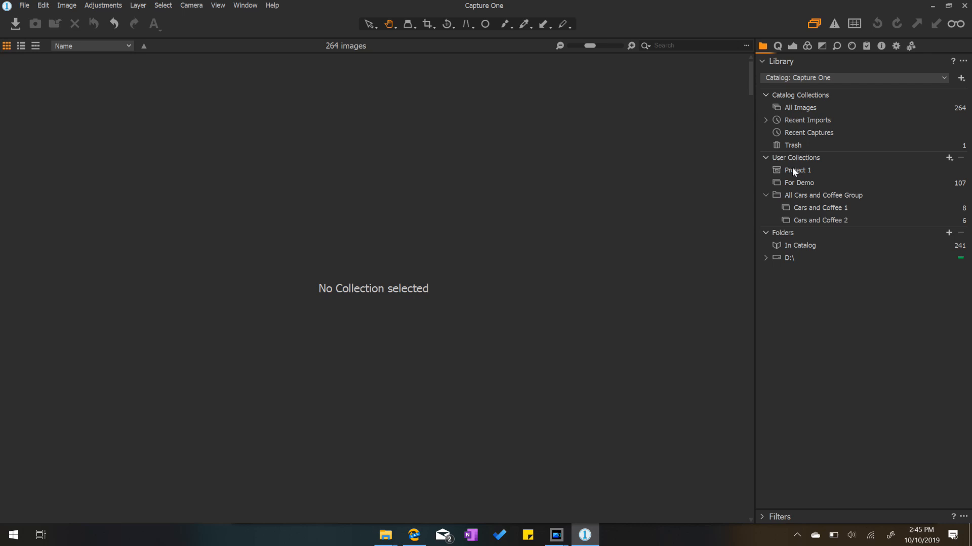
# Move the Cars and Coffee 1 and Cars and Coffee 2 albums from All Cars and Coffee Group into Project 1.
pyautogui.click(803, 208)
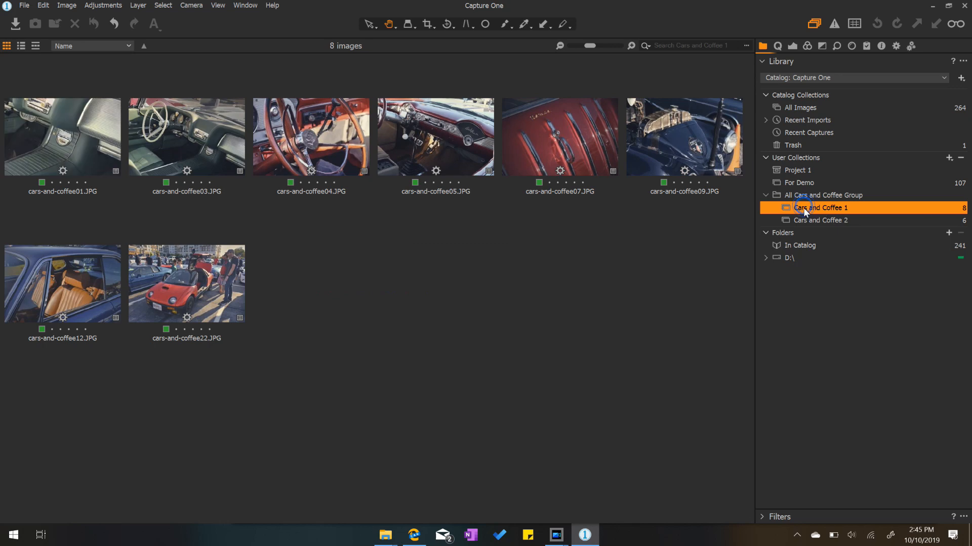
pyautogui.moveTo(800, 175); pyautogui.dragTo(804, 171)
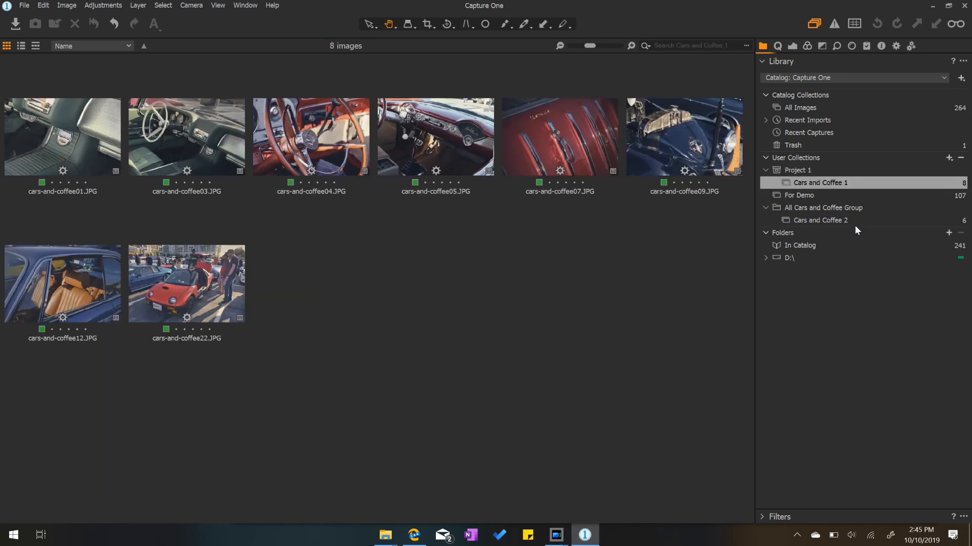
pyautogui.click(811, 221)
pyautogui.moveTo(816, 221); pyautogui.dragTo(810, 190)
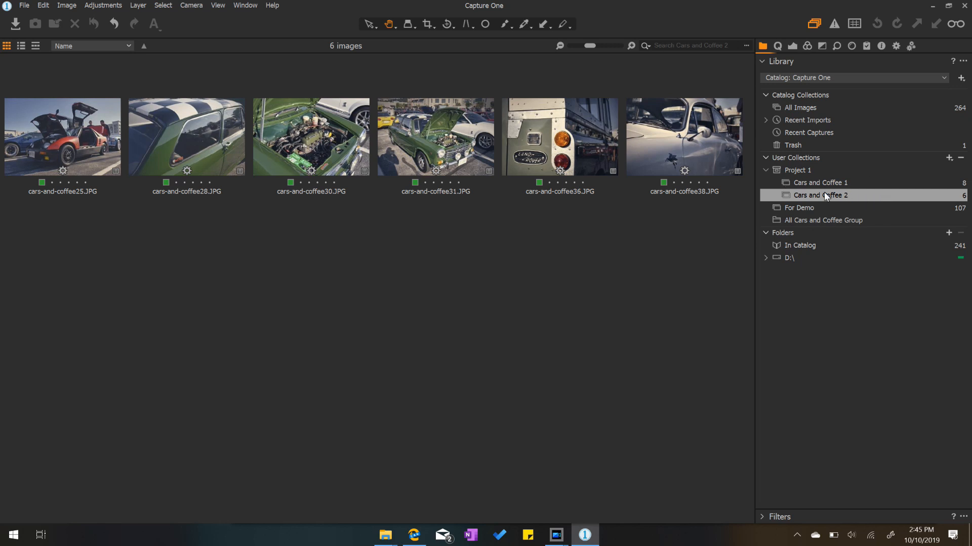
# View Project 1 and the two Cars and Coffee albums inside it.
pyautogui.click(800, 171)
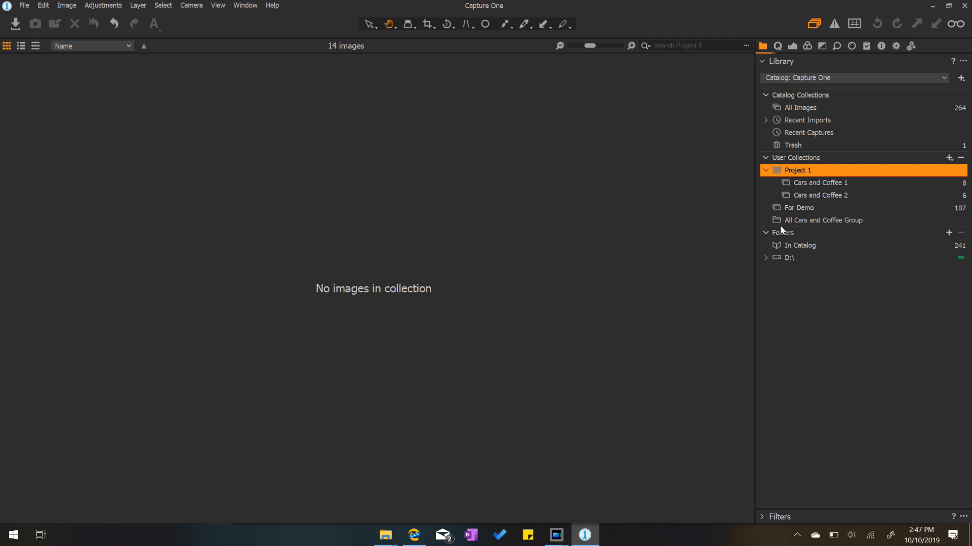
pyautogui.click(813, 185)
pyautogui.click(816, 194)
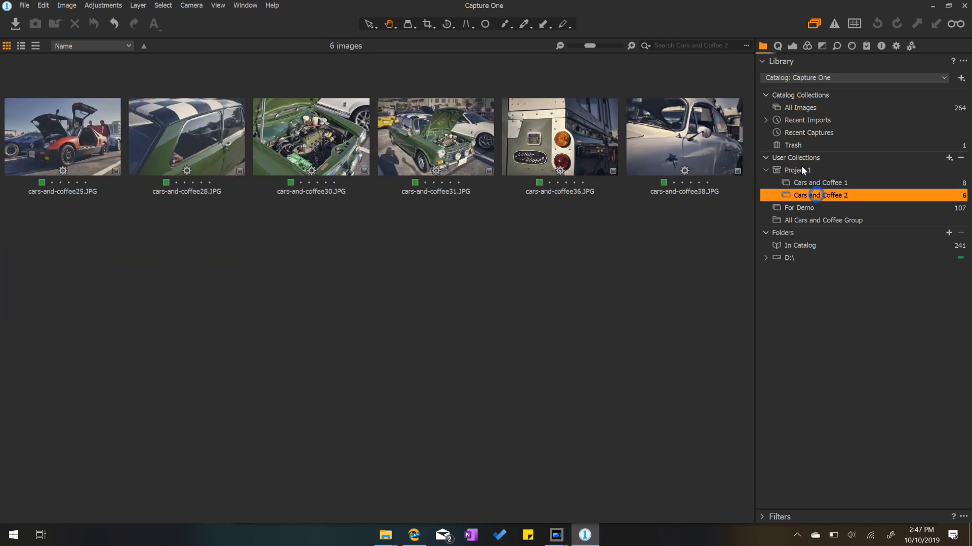
# Create a smart album named "All Cars and Coffee" inside Project 1, save it without search criteria and display its images.
pyautogui.click(802, 169)
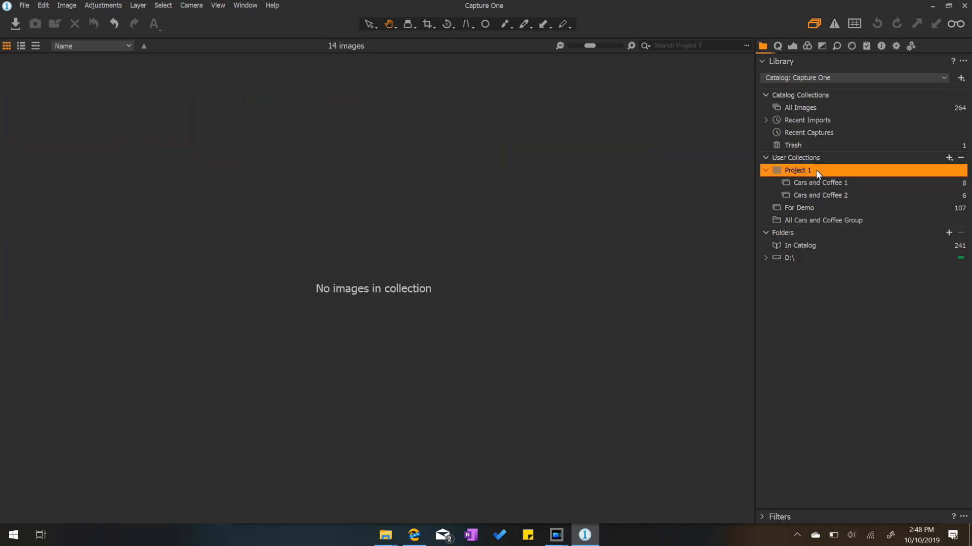
pyautogui.rightClick(815, 169)
pyautogui.moveTo(776, 178)
pyautogui.click(648, 187)
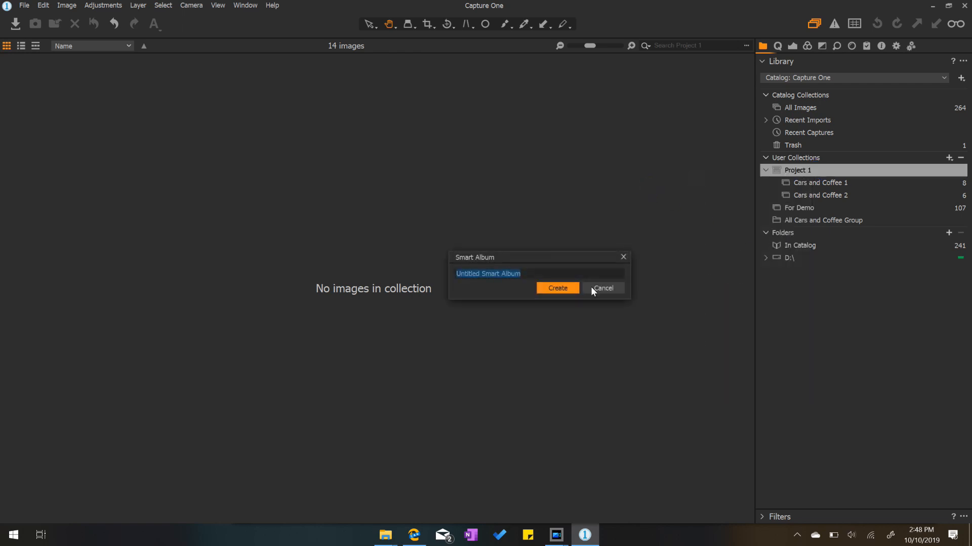
pyautogui.write('All Cars and Coffee')
pyautogui.press('Return')
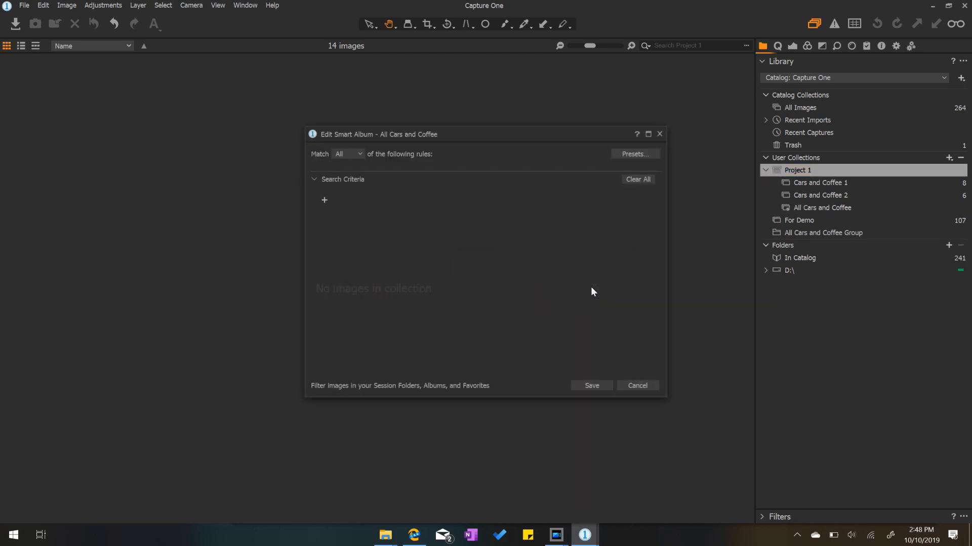
pyautogui.click(591, 387)
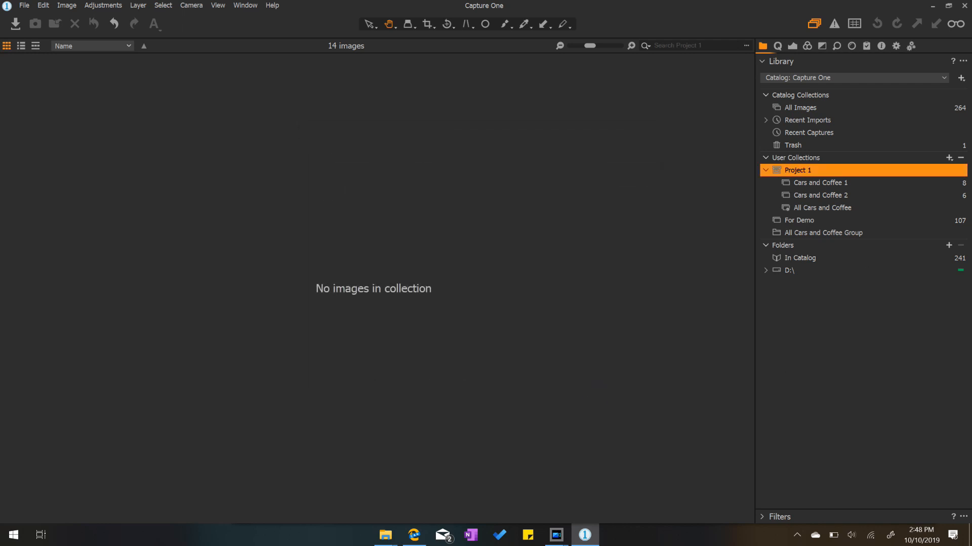
pyautogui.click(821, 208)
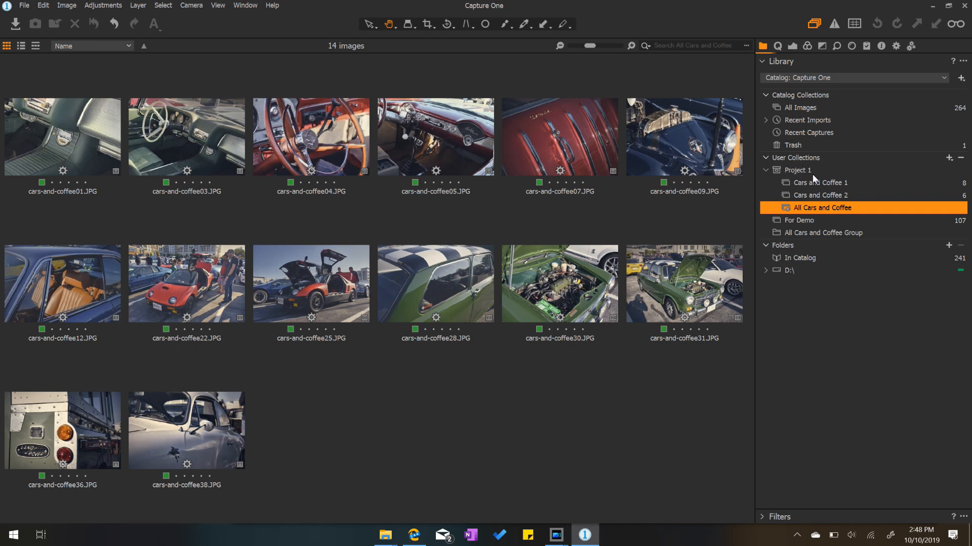
# Move the All Cars and Coffee smart album above the two Cars and Coffee albums within Project 1.
pyautogui.click(814, 195)
pyautogui.click(818, 208)
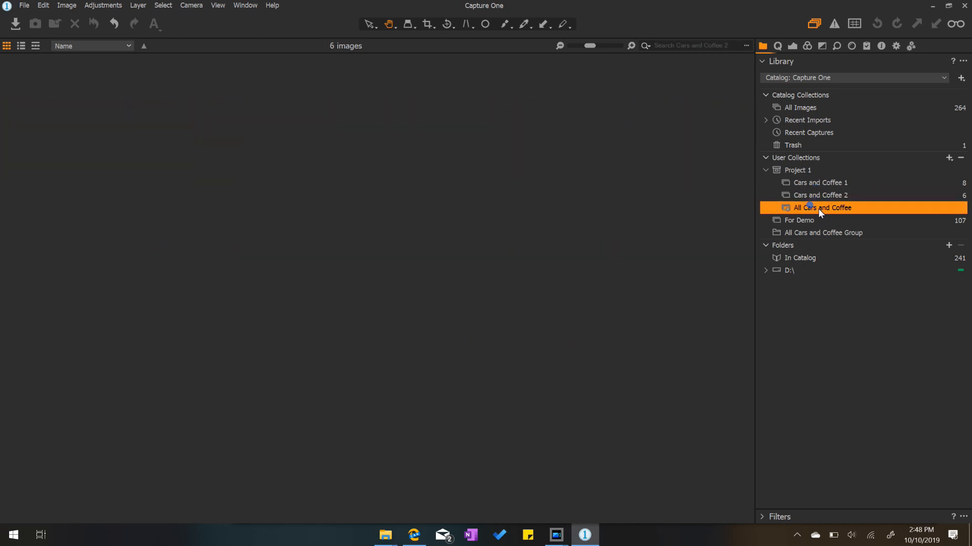
pyautogui.moveTo(800, 211); pyautogui.dragTo(800, 176)
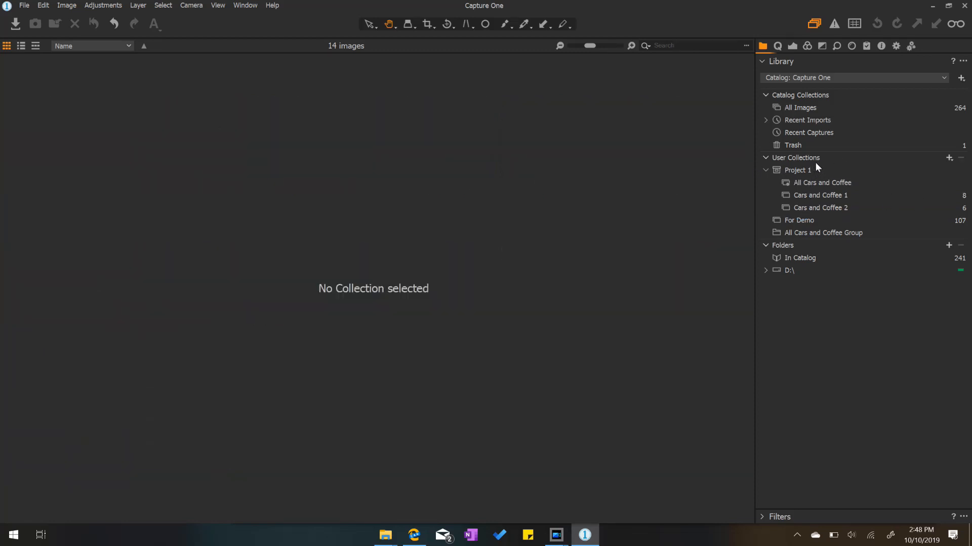
# View Project 1 and its All Cars and Coffee smart album, collapsing and re-expanding the project.
pyautogui.click(794, 172)
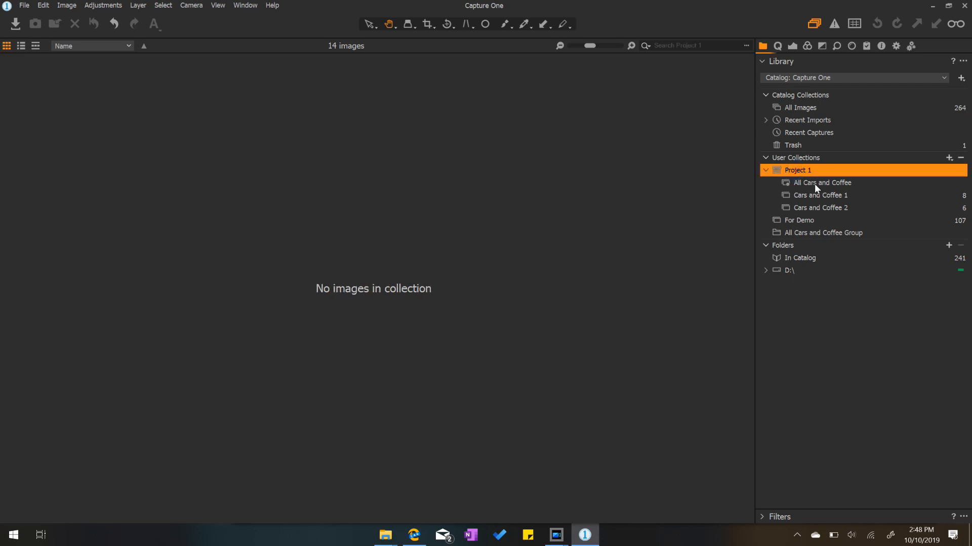
pyautogui.click(806, 183)
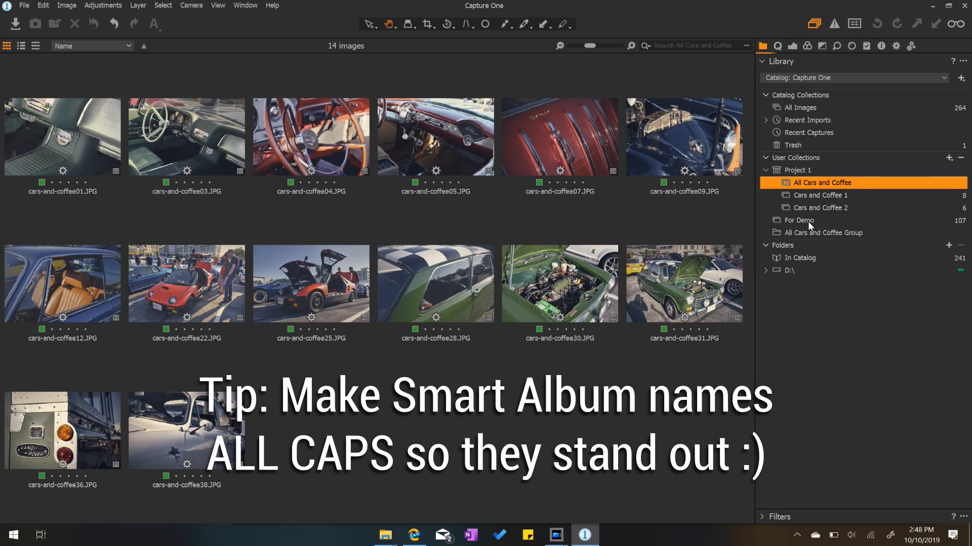
pyautogui.click(765, 170)
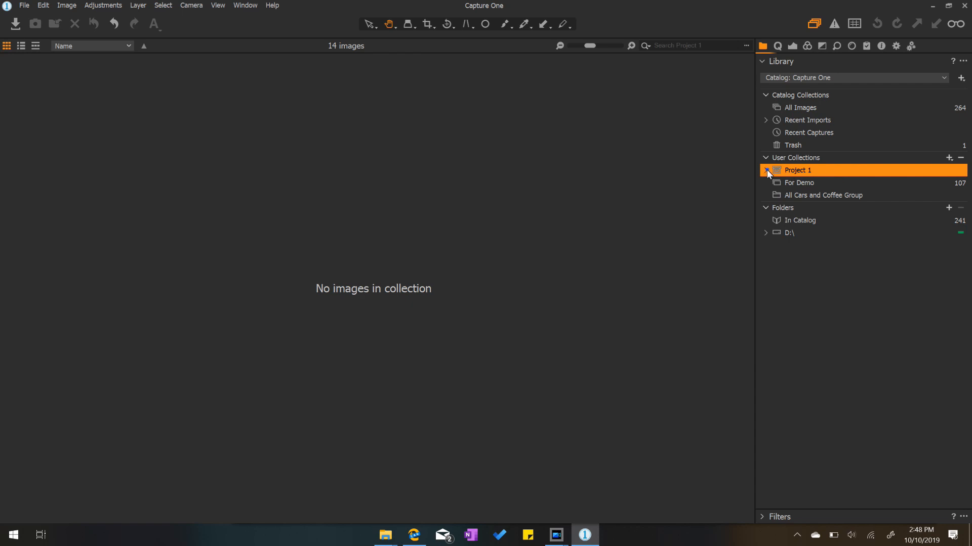
pyautogui.click(766, 170)
pyautogui.click(826, 183)
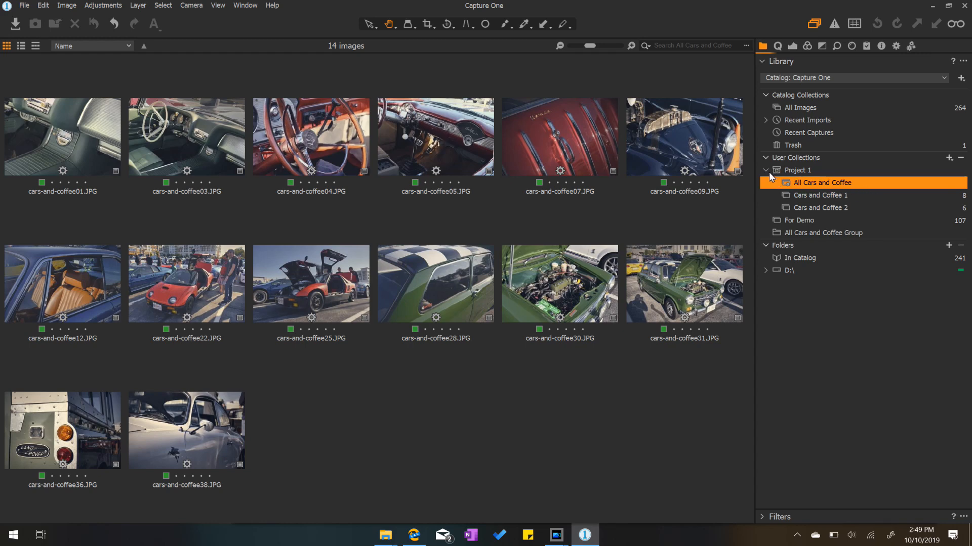
# Switch between the Cars and Coffee 1 and Cars and Coffee 2 albums in Project 1 to compare their images.
pyautogui.click(830, 194)
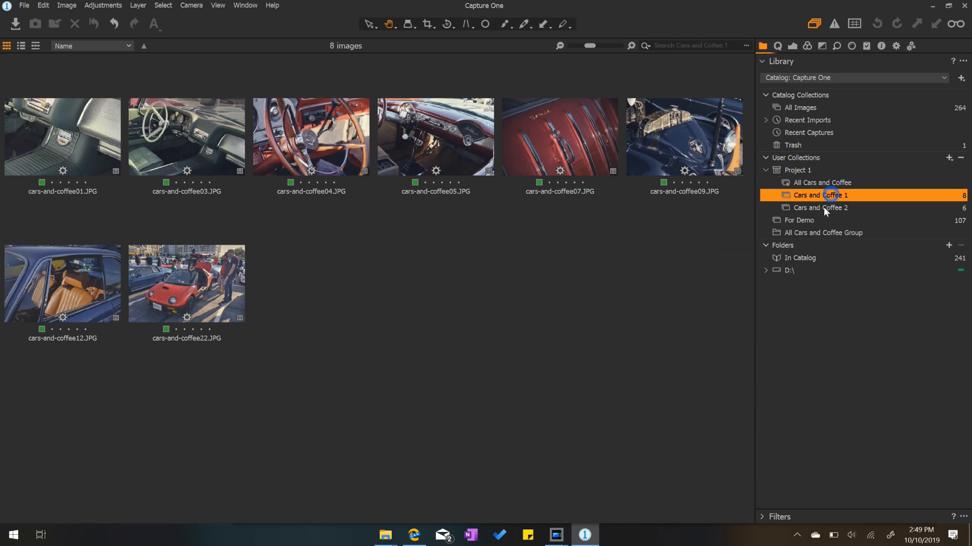
pyautogui.click(824, 208)
pyautogui.click(824, 194)
pyautogui.click(822, 207)
pyautogui.click(818, 194)
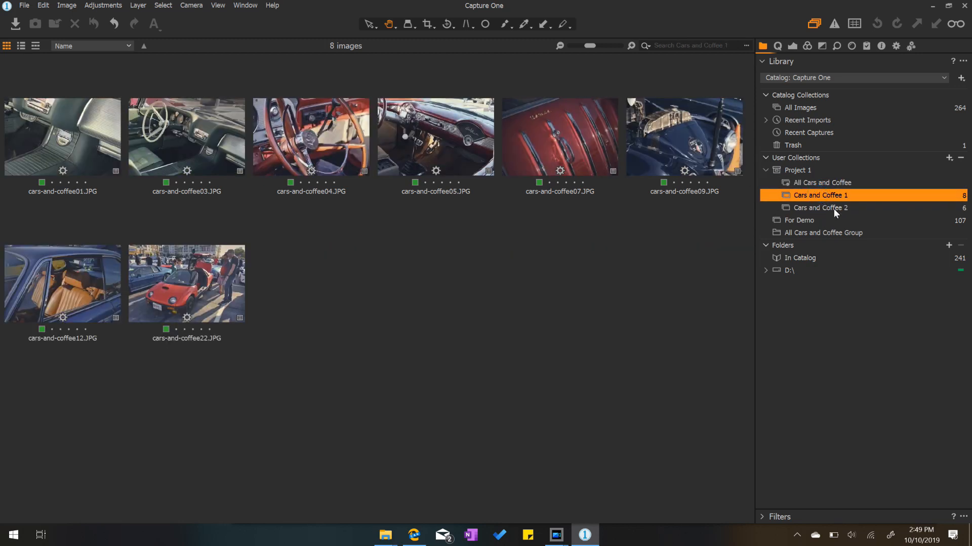